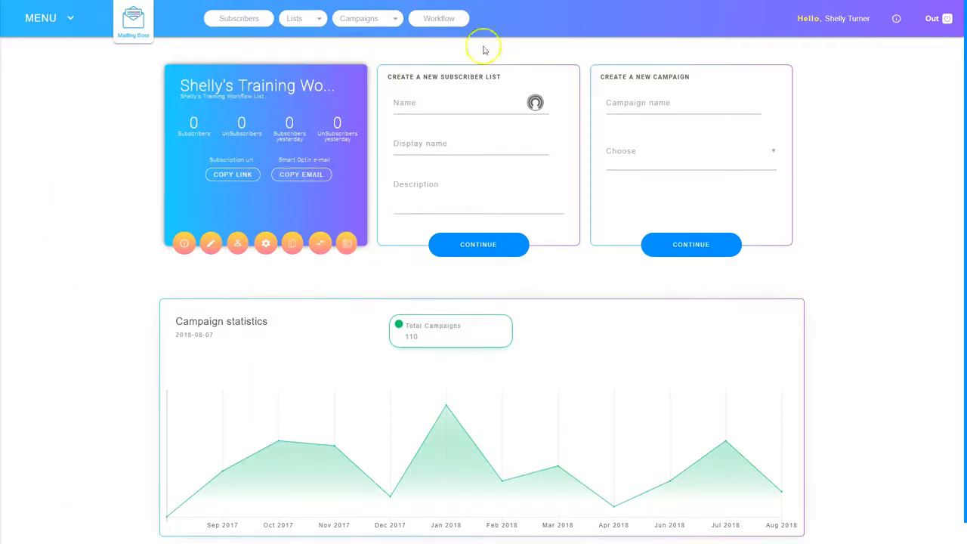
Open the existing Training Workflow in the workflow designer.
click(441, 20)
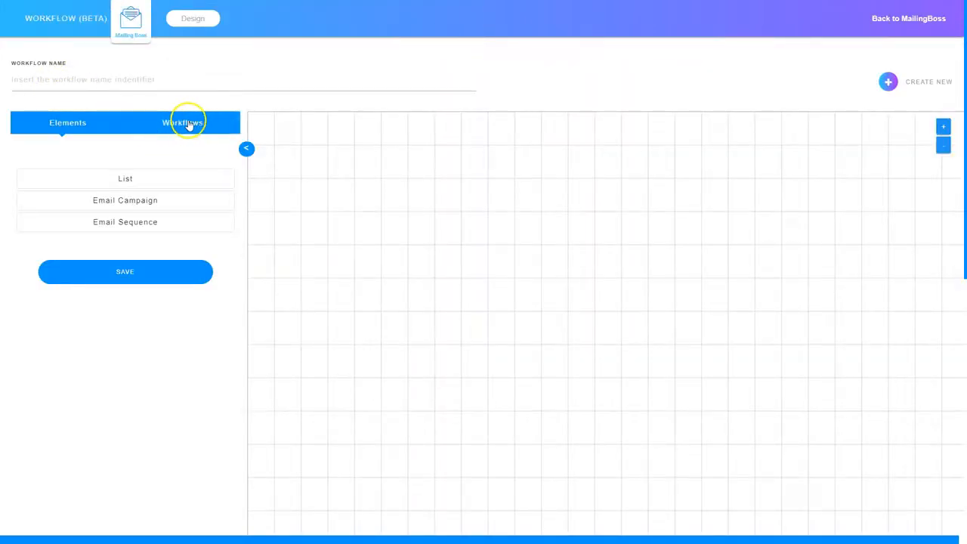
click(189, 124)
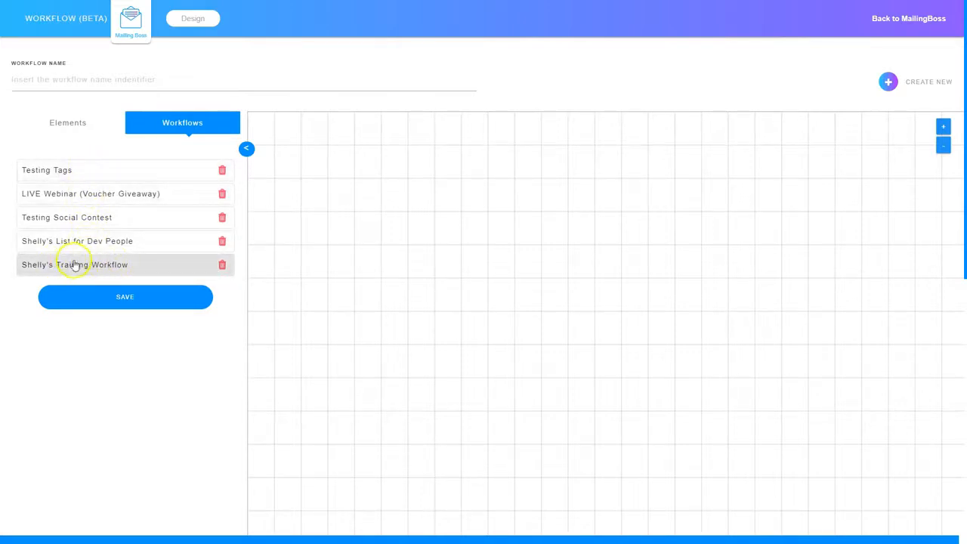
click(98, 265)
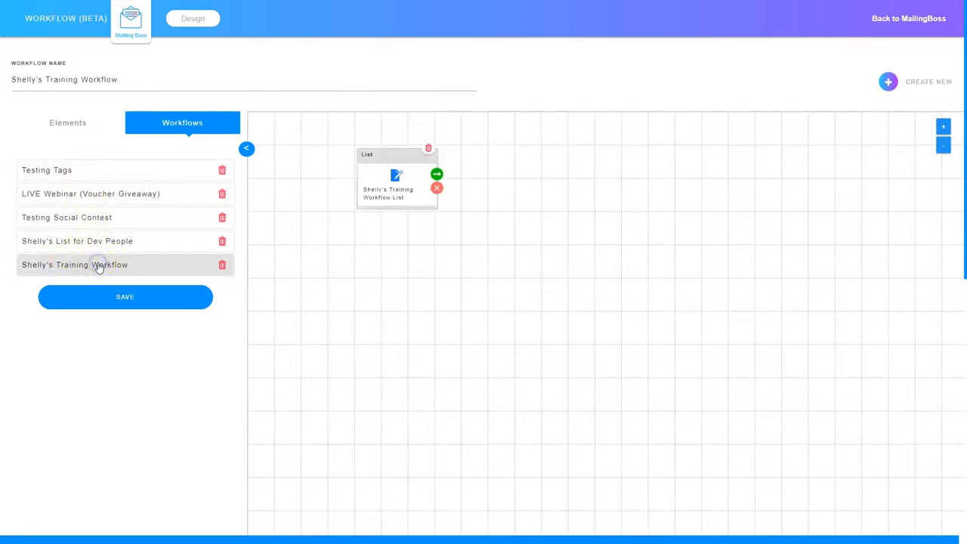
Start a new email sequence from the list element on the canvas and name it "Workflow Training Email Sequence".
click(437, 175)
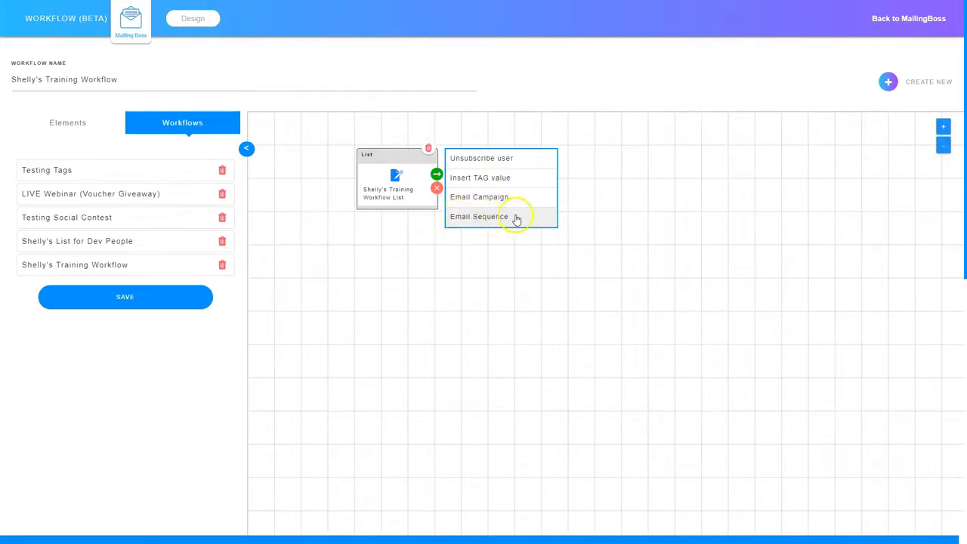
click(491, 217)
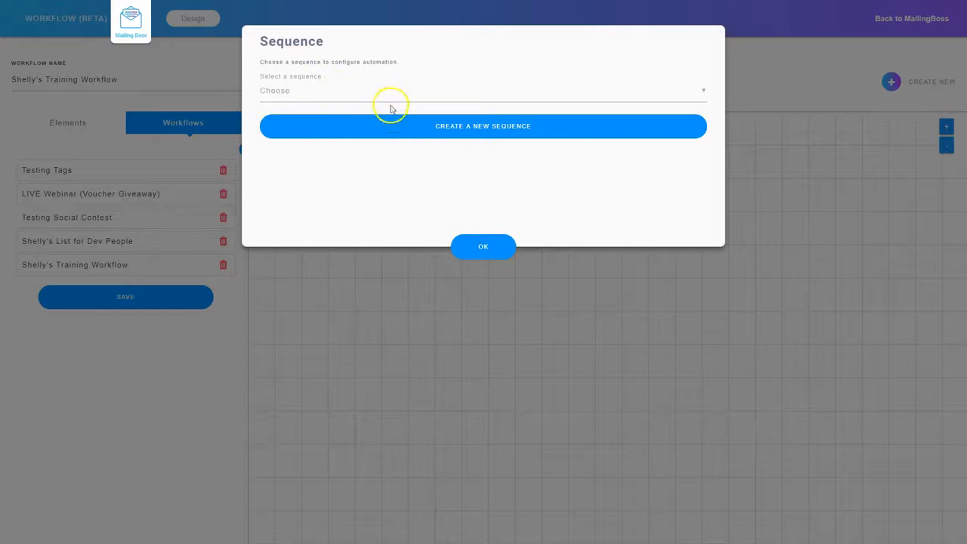
click(474, 127)
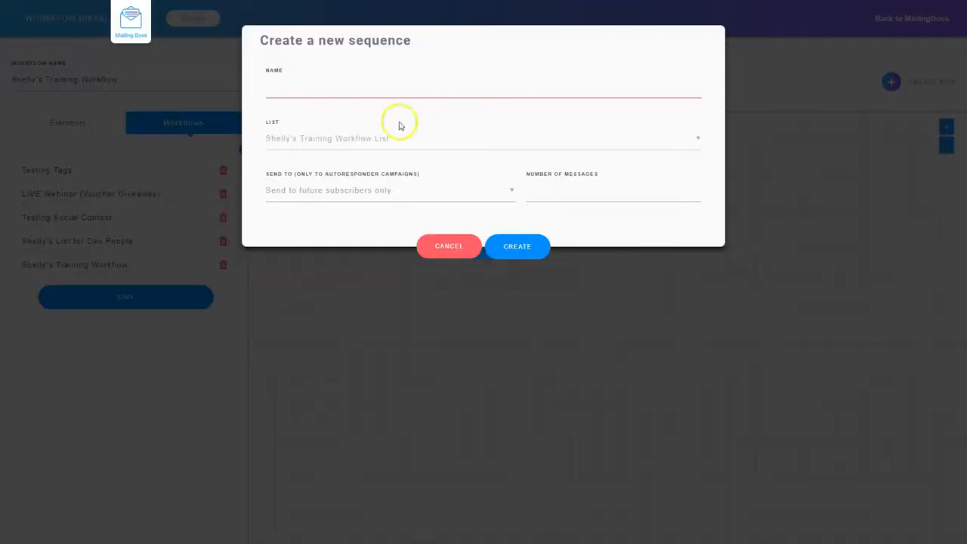
click(395, 88)
text(Workflow Training Email Sequence)
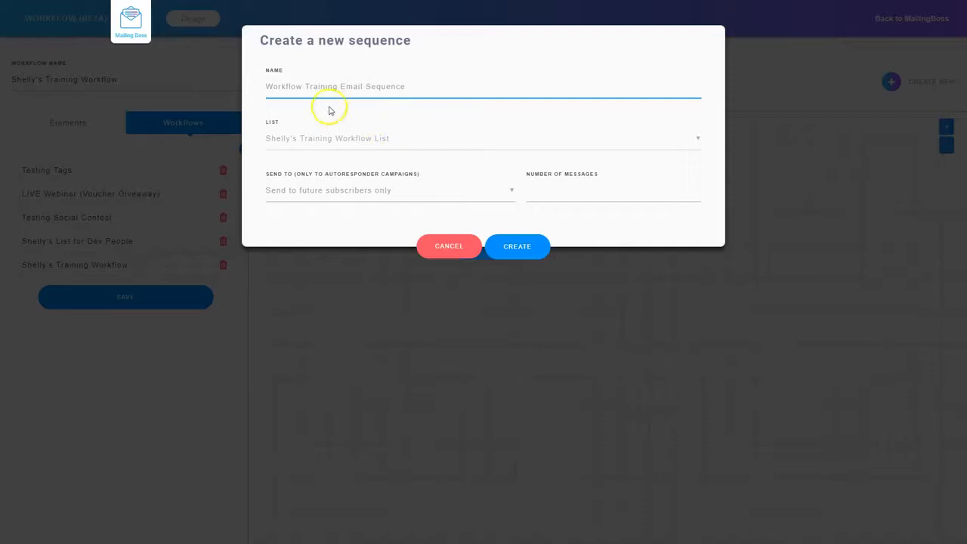
click(266, 117)
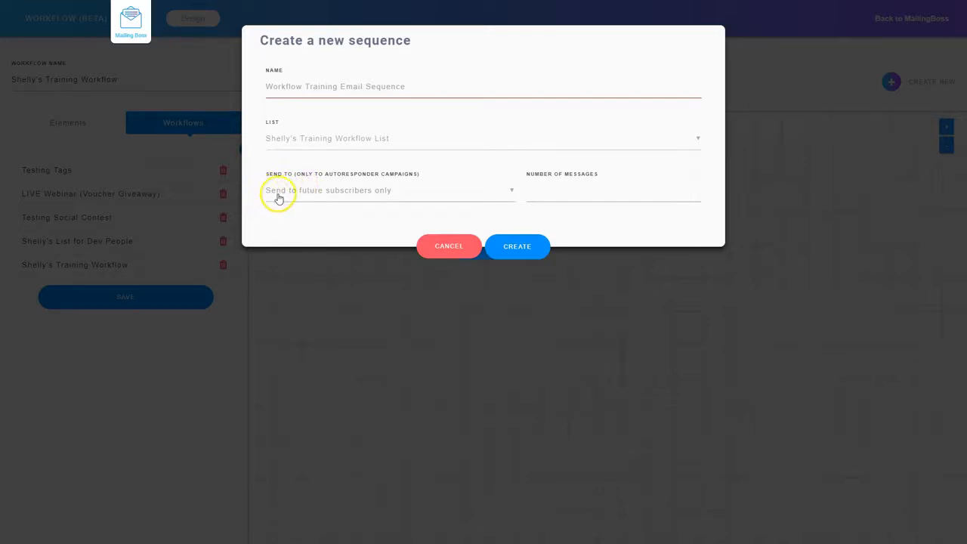
Create the sequence with 3 messages sent to future subscribers only, and accept the campaign dialog.
click(359, 193)
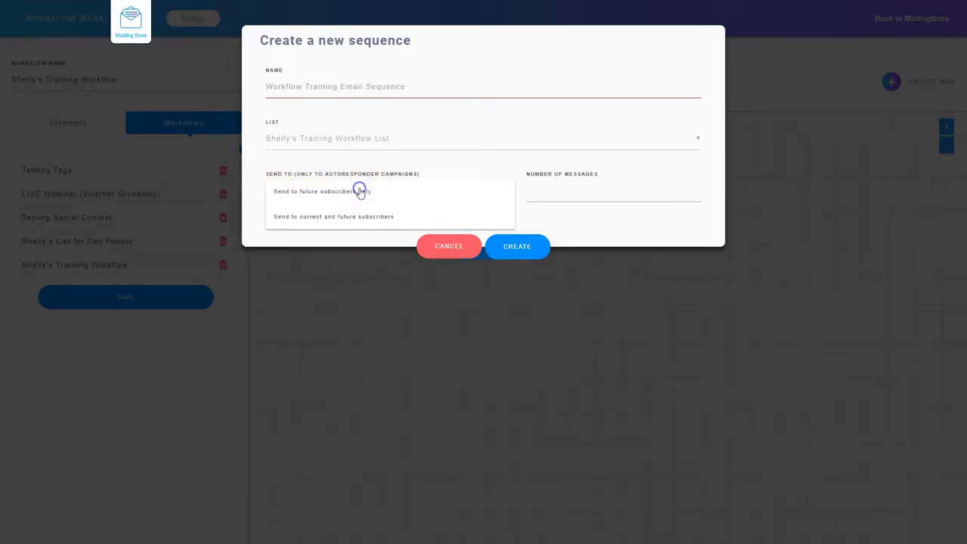
click(315, 193)
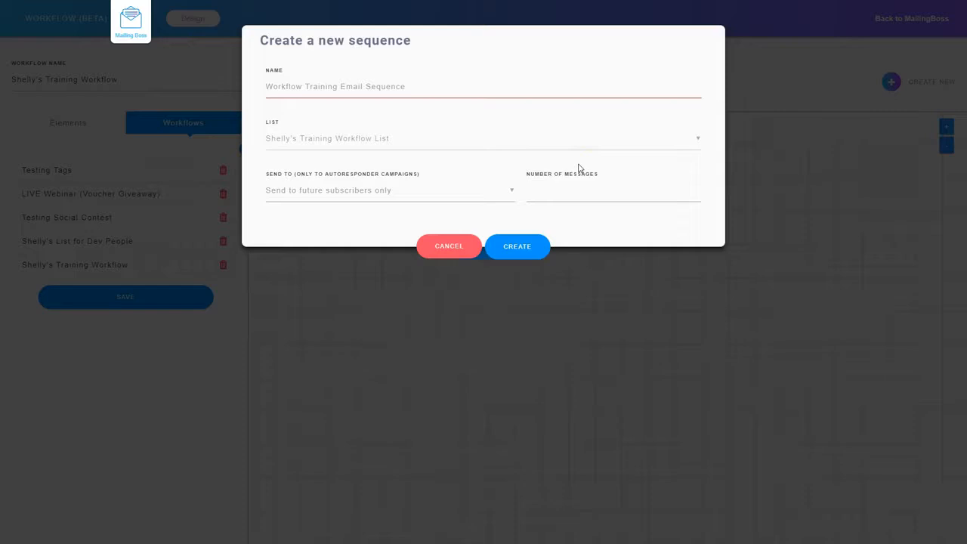
click(583, 193)
text(3)
click(519, 249)
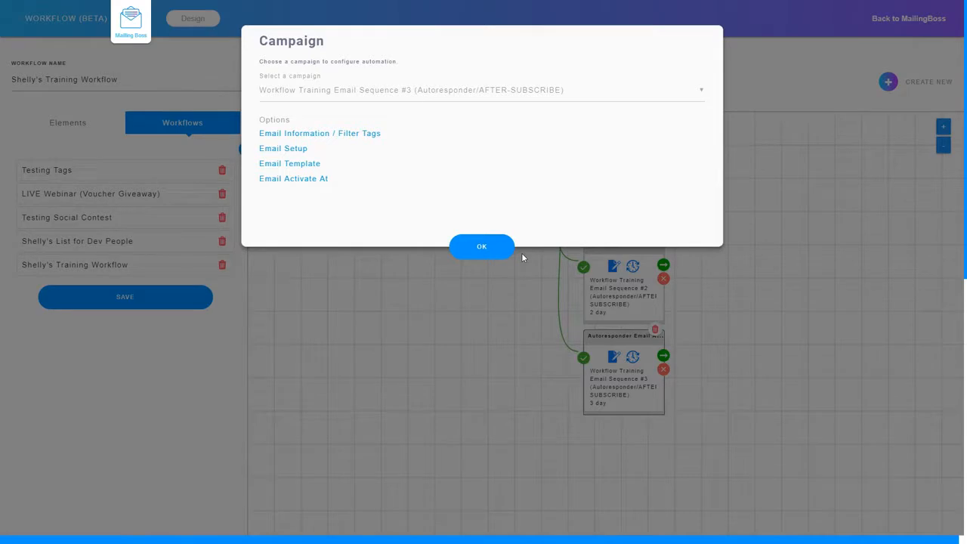
click(479, 245)
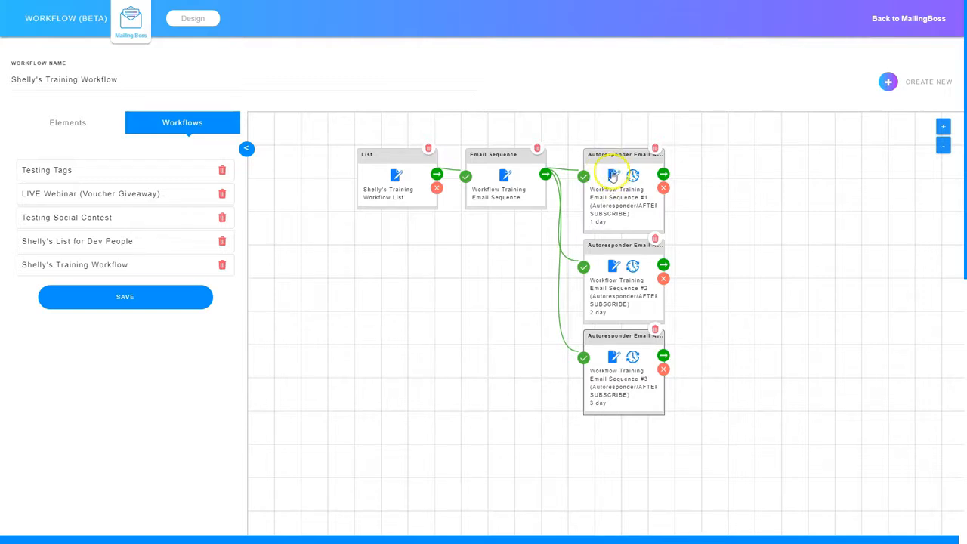
Complete the email setup of the sequence's first email with the subject "Welcome Message" and save it.
click(612, 174)
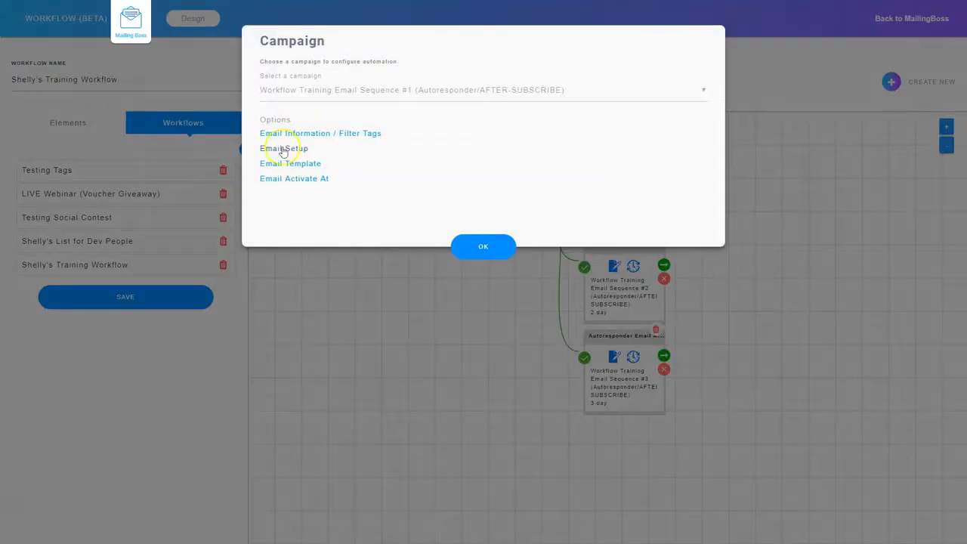
click(283, 150)
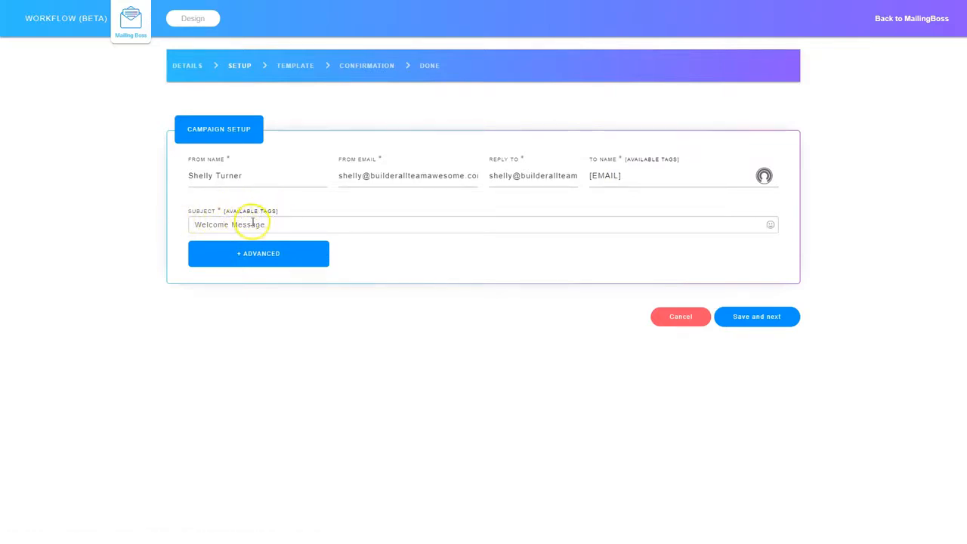
click(763, 319)
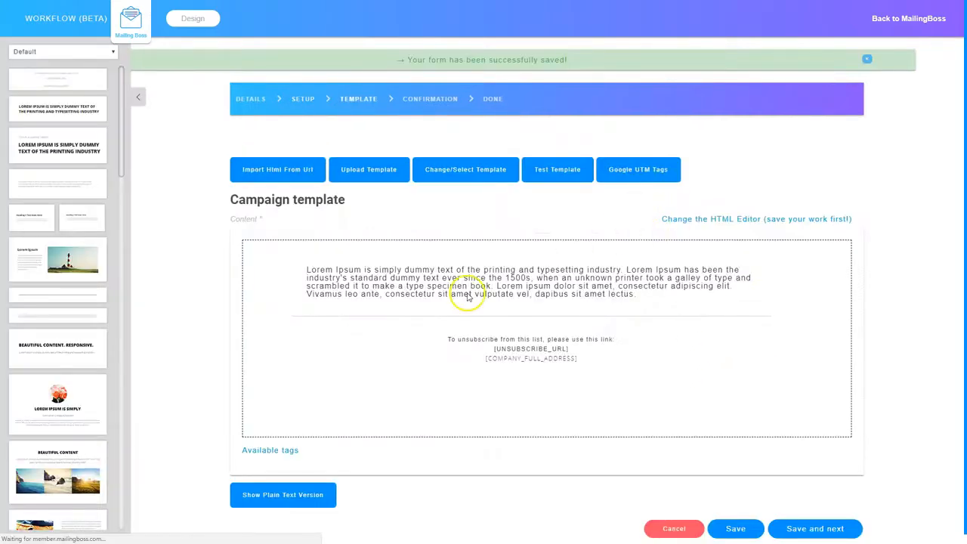
Add a "Welcome Message" line above the placeholder paragraph in the first email's template and save the template.
click(306, 269)
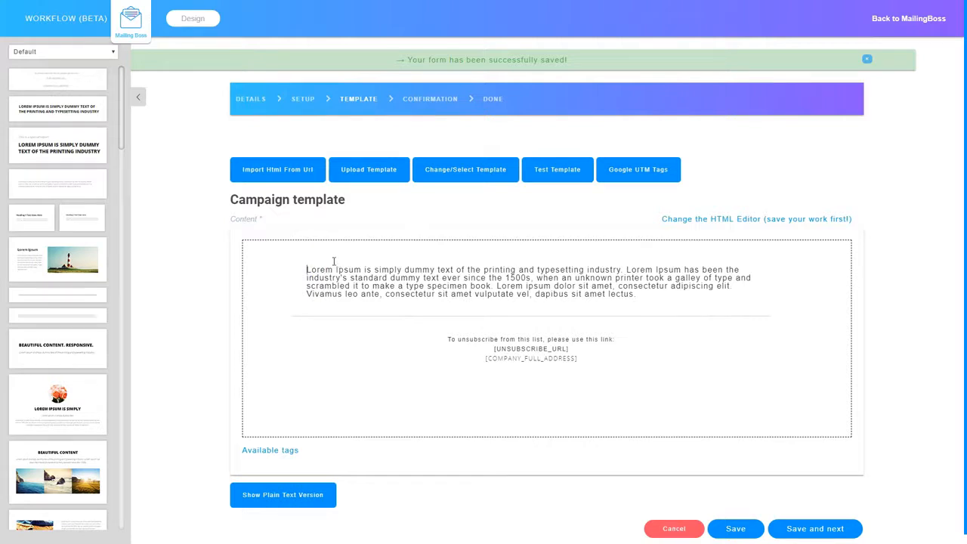
text(Welcome Mess)
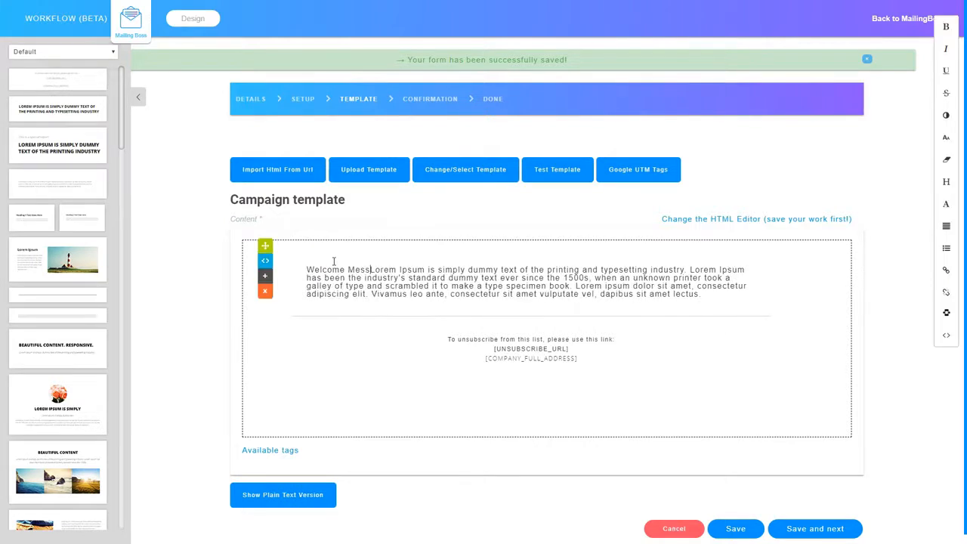
text(age)
key(Return)
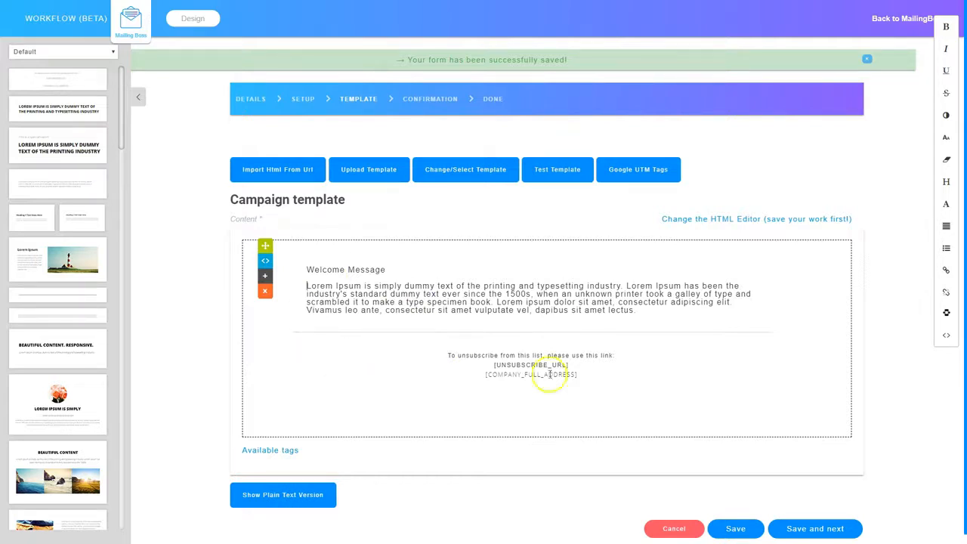
click(806, 526)
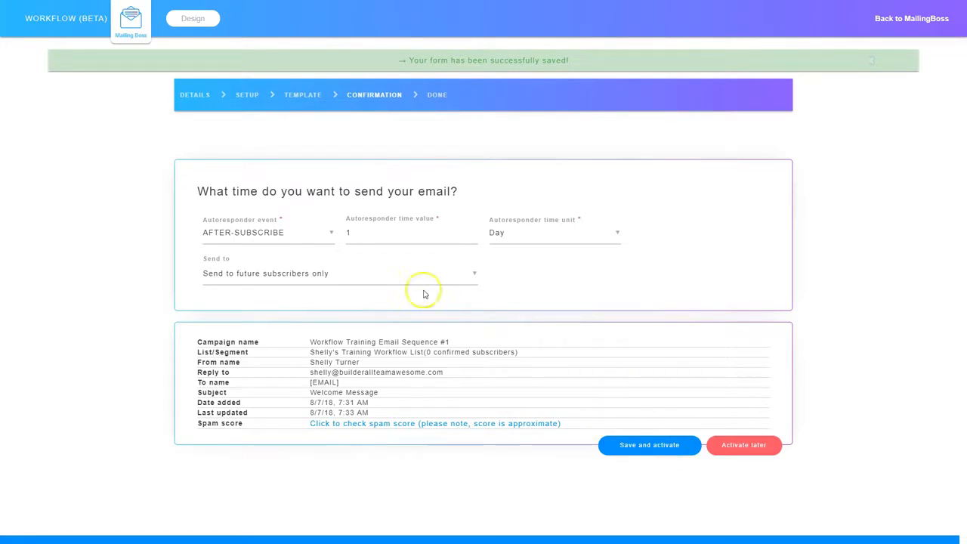
Set the first email's autoresponder time value to 0 days after subscribing, for future subscribers only, and activate it.
click(280, 232)
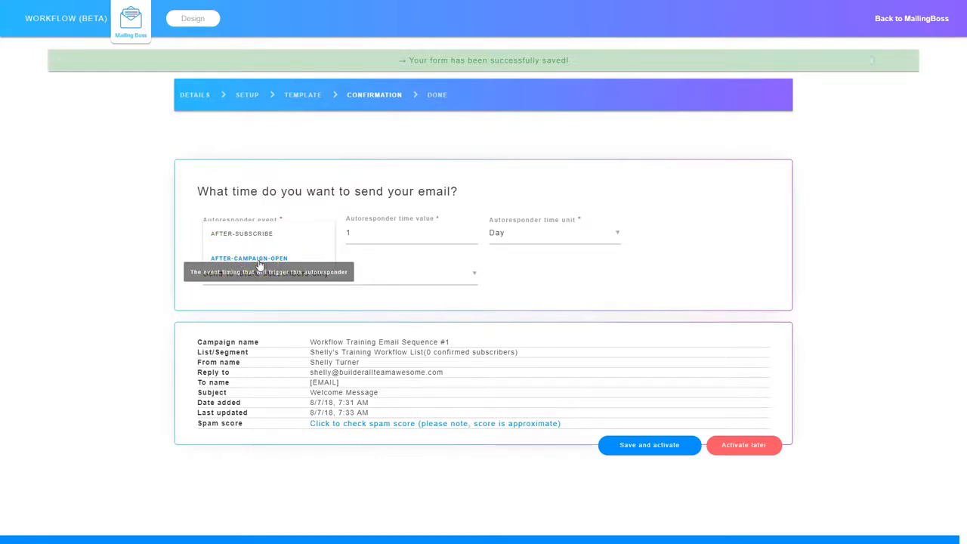
click(253, 234)
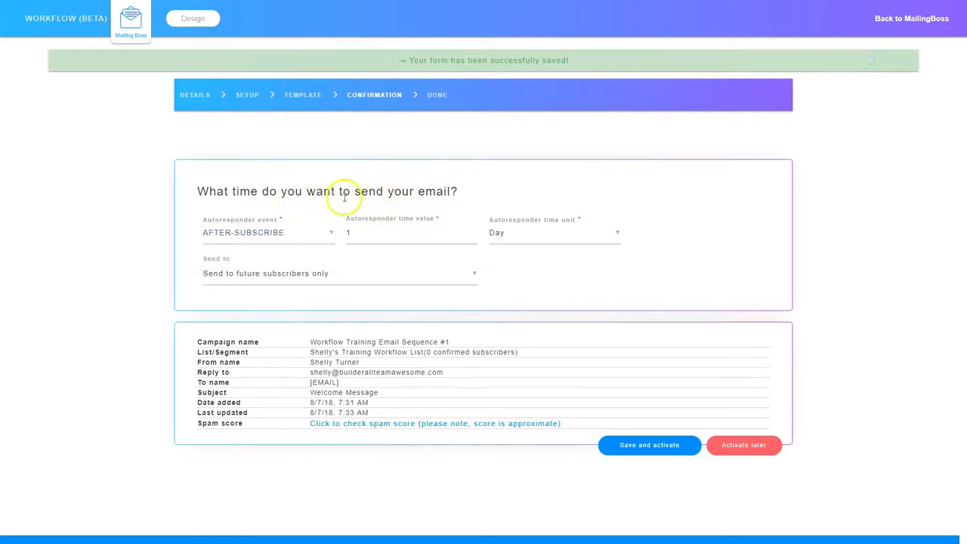
click(370, 233)
key(BackSpace)
text(0)
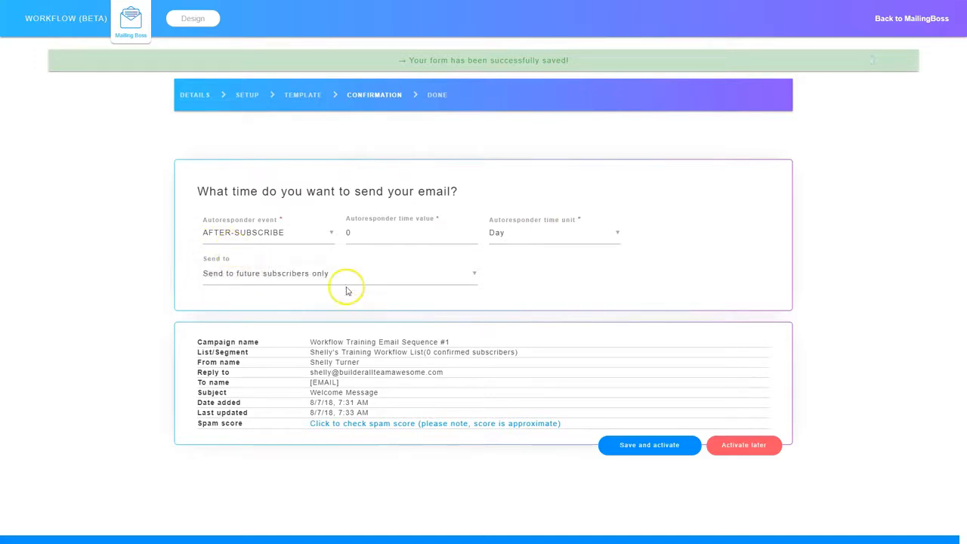
click(328, 275)
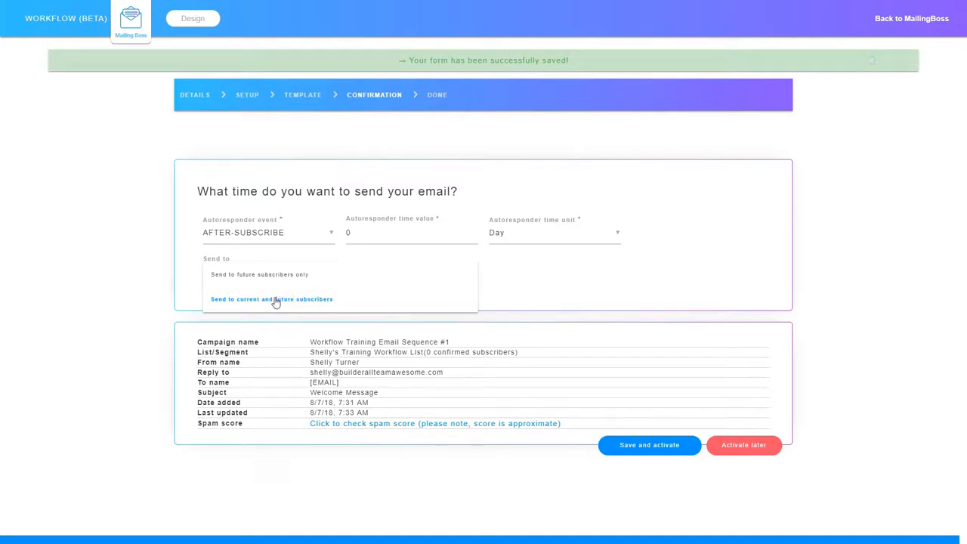
click(570, 270)
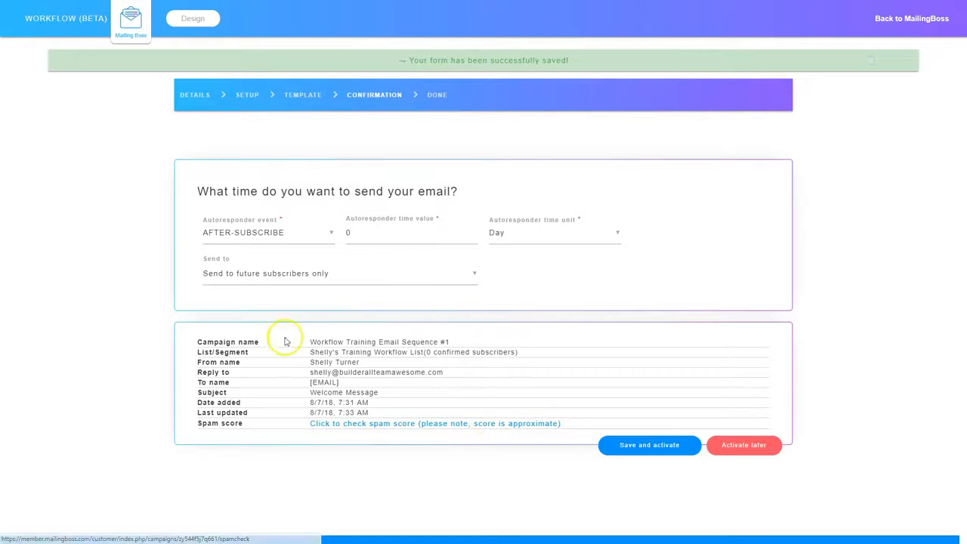
click(648, 445)
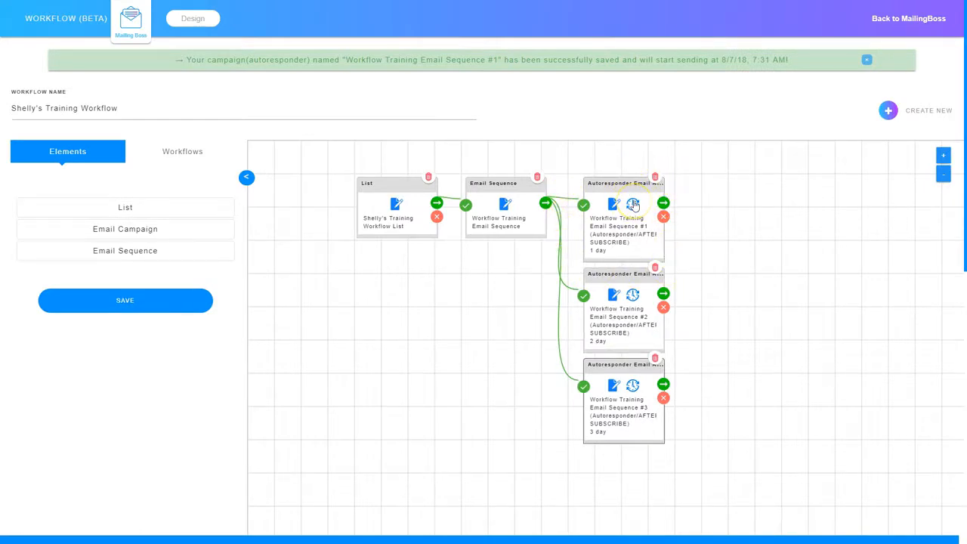
Apply the first email's campaign options to its workflow element and save the workflow.
click(633, 205)
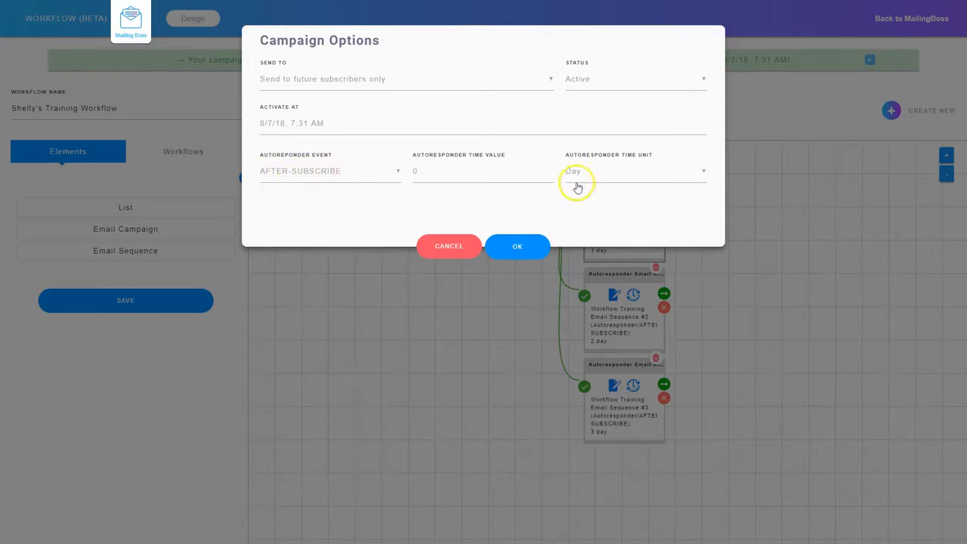
click(518, 247)
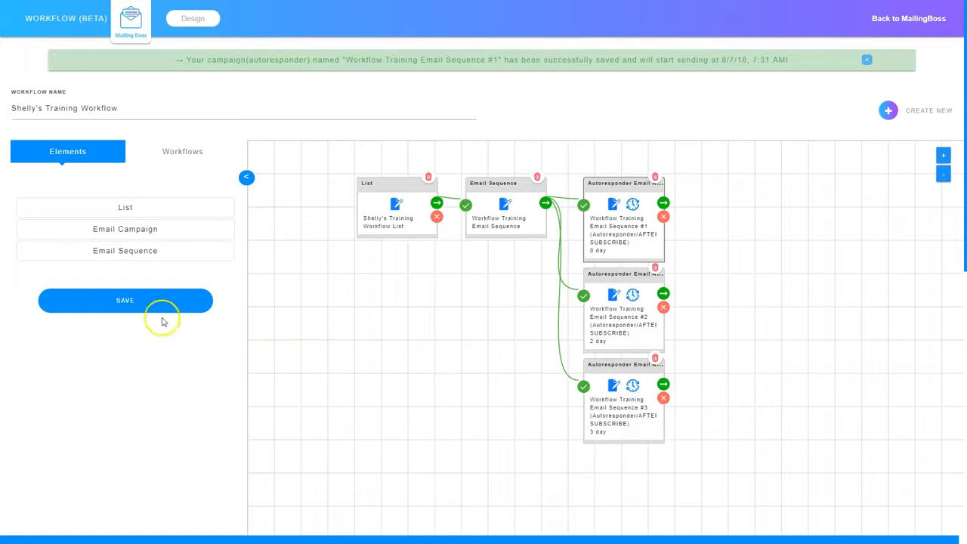
click(121, 302)
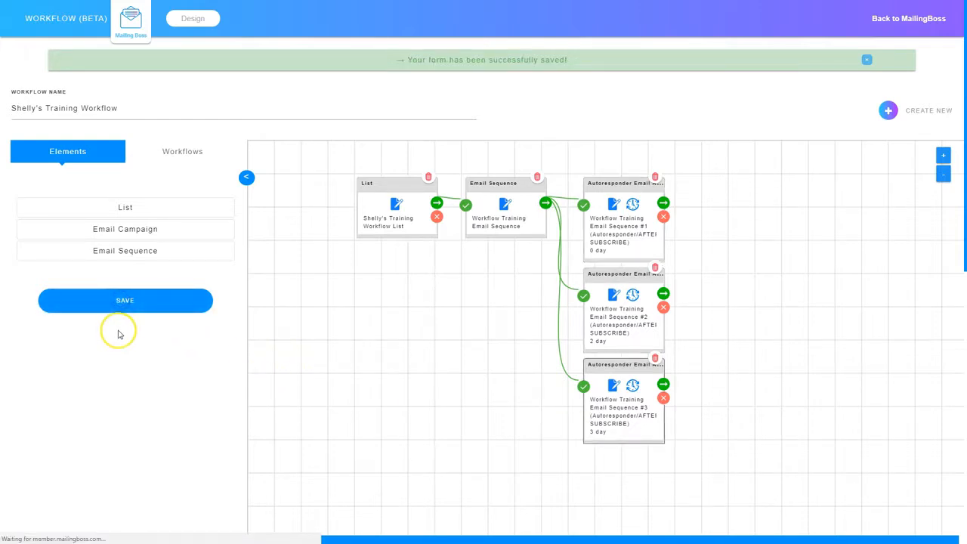